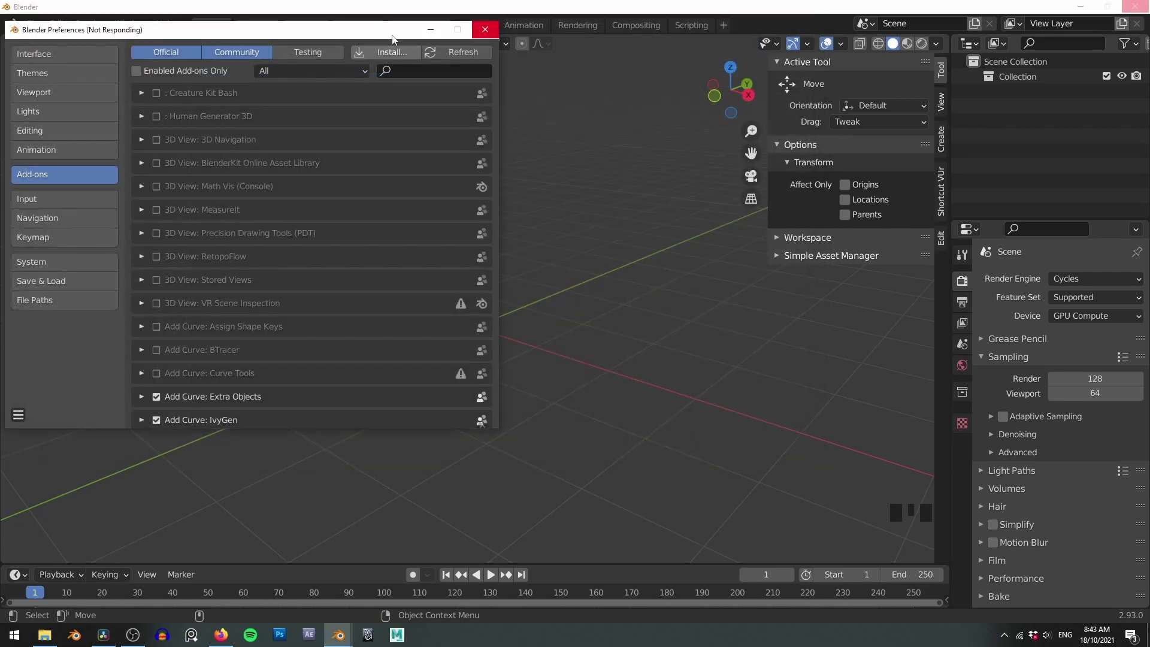
Close the Preferences window after reviewing the Add-ons list.
key(alt+F4)
Show botaniq's controls in the polygoniq sidebar and open the Spawn Asset chooser.
click(941, 286)
key(n)
key(n)
key(n)
key(n)
click(853, 96)
mouse_move(895, 99)
mouse_down()
mouse_move(801, 108)
mouse_move(878, 95)
mouse_up()
Browse the deciduous maple thumbnails while toggling the winter, summer and autumn season filters.
click(850, 210)
mouse_move(592, 612)
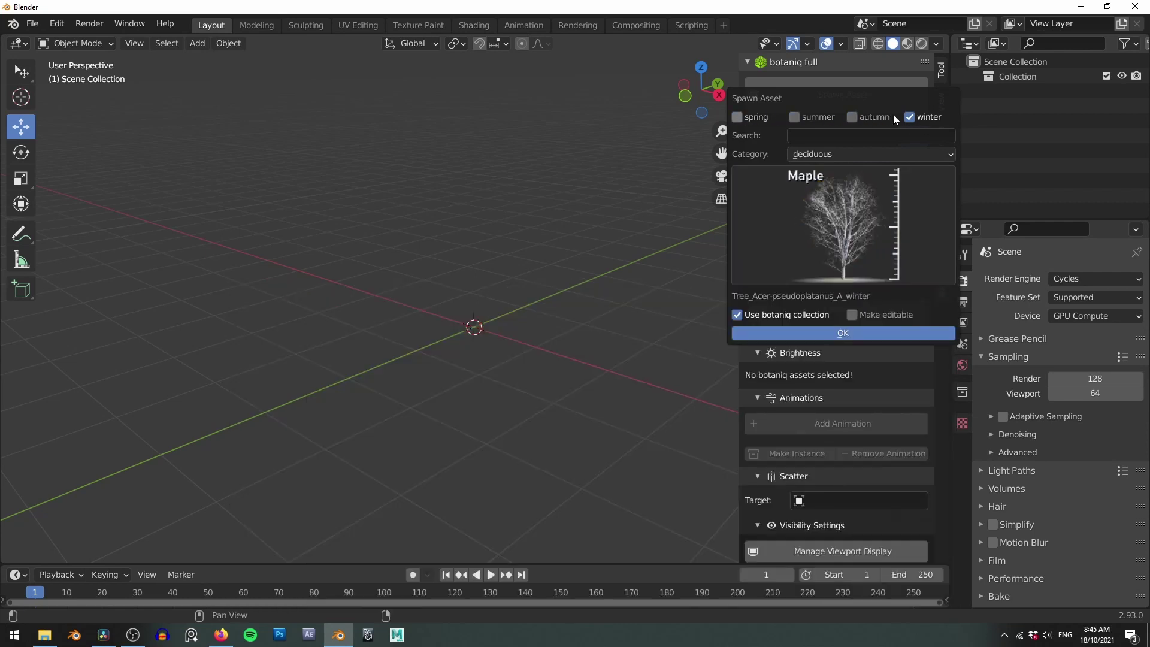
click(910, 117)
click(802, 116)
click(839, 200)
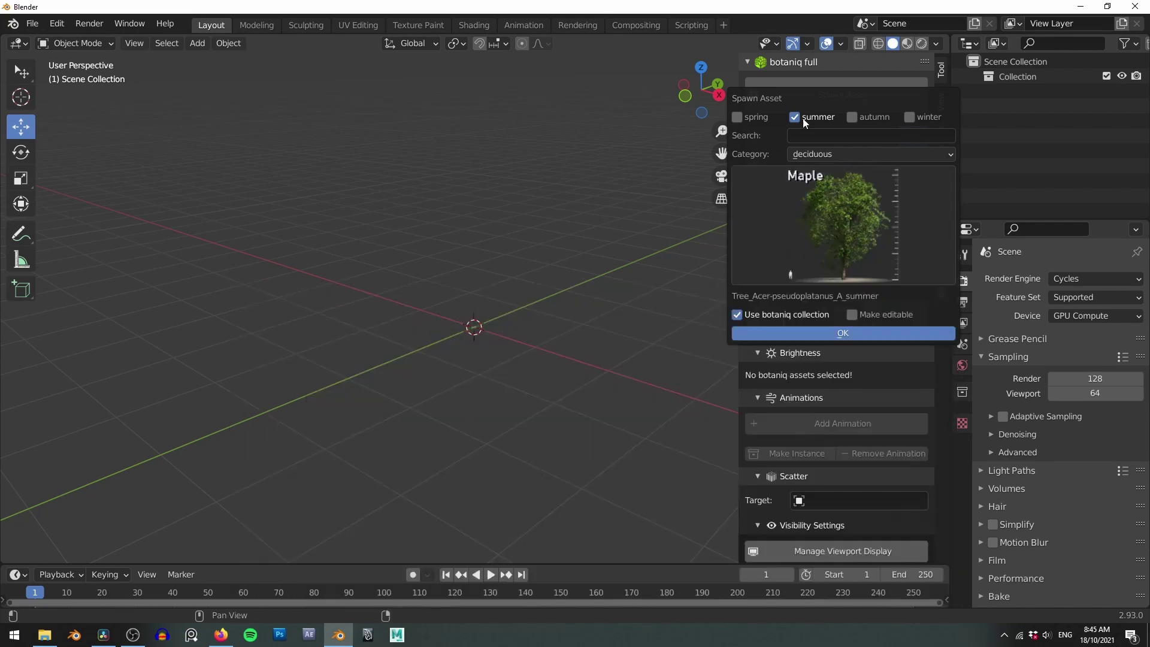
click(802, 118)
click(867, 115)
click(867, 195)
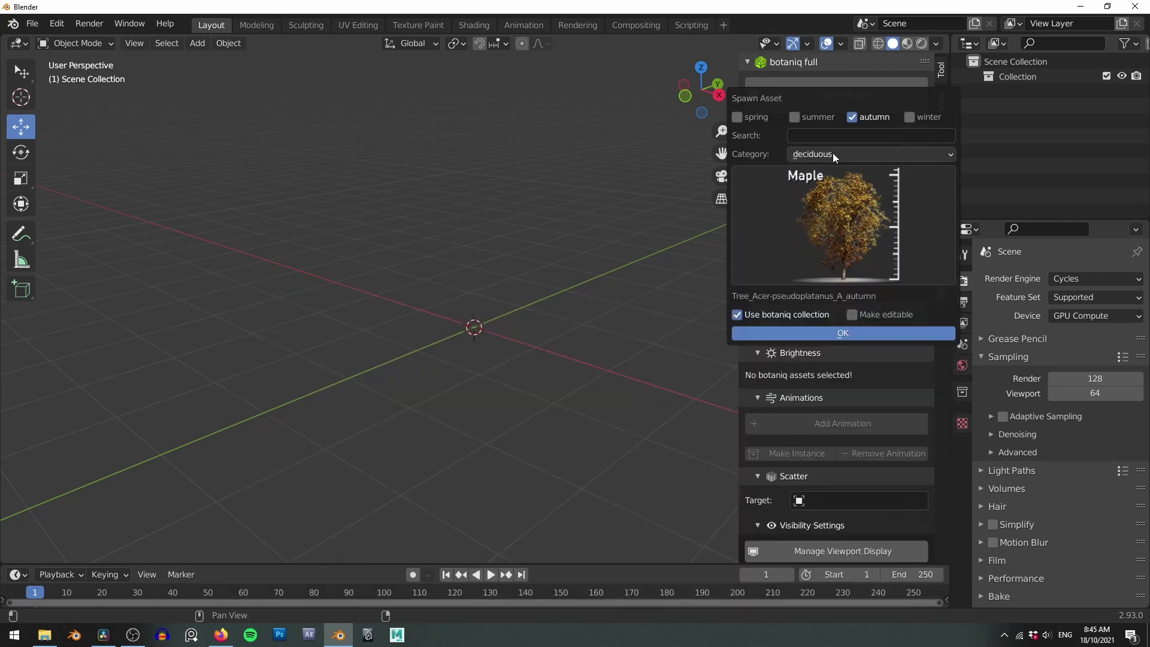
Switch the category to coniferous and re-enable the winter, autumn and spring filters.
click(833, 153)
click(831, 170)
click(909, 116)
click(851, 117)
click(862, 221)
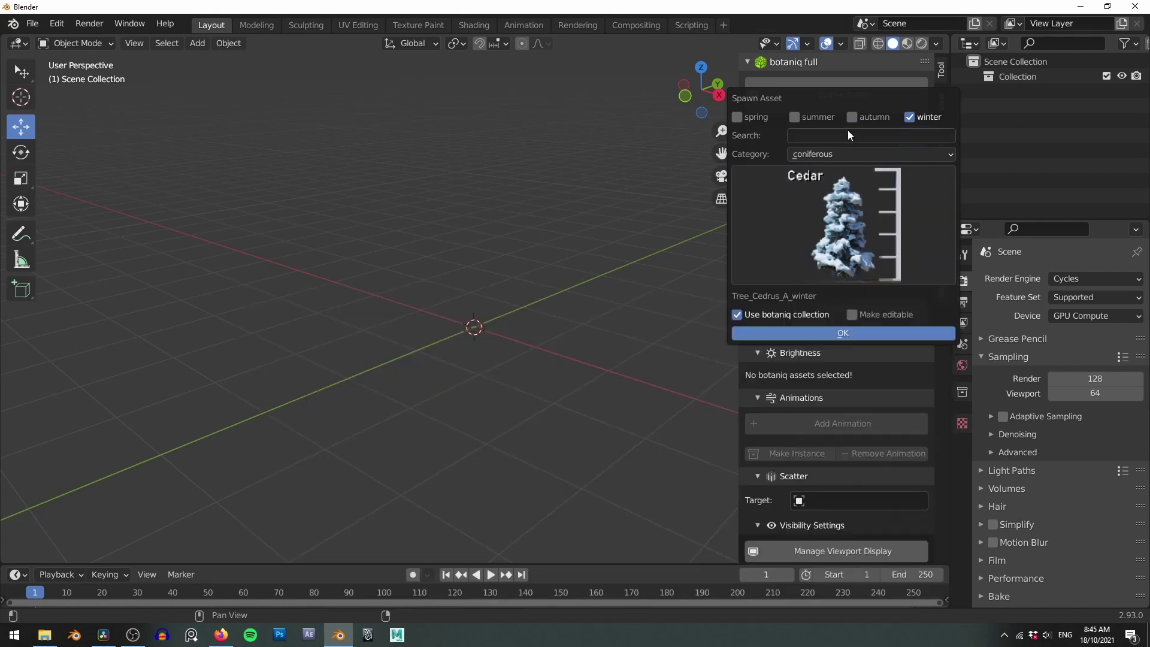
click(844, 116)
click(767, 113)
Spawn the saguaro cactus and add wind animation to it.
key(Return)
middle_drag(561, 273, 599, 258)
click(862, 396)
click(849, 454)
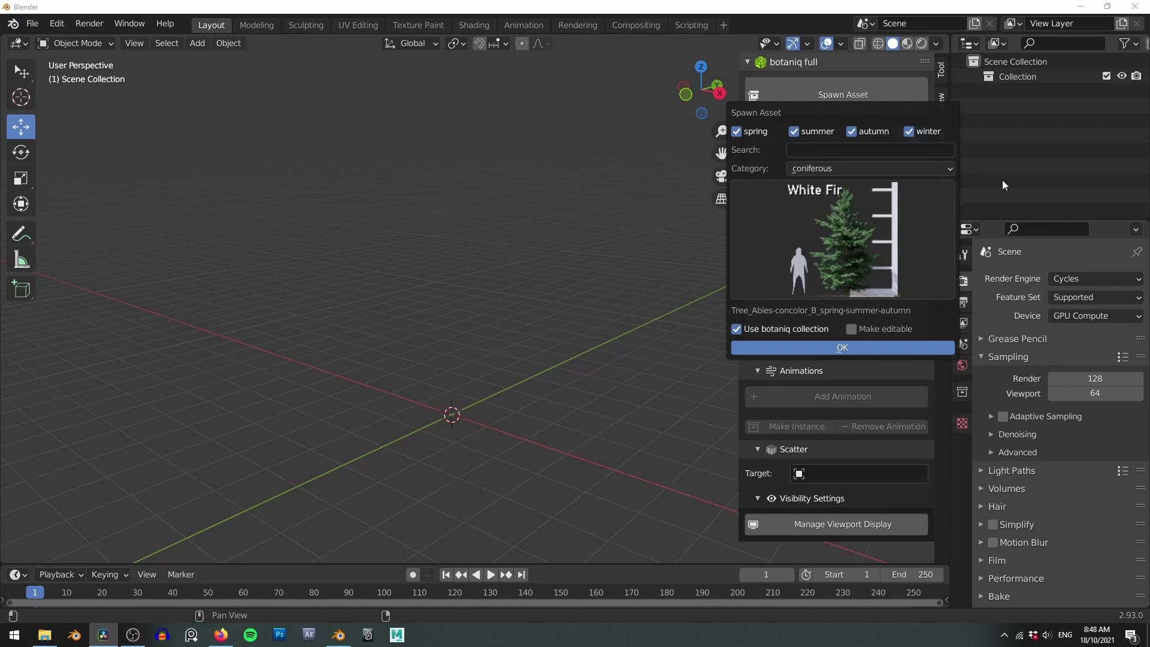
Browse the flowers, garden and grass categories' thumbnails.
click(928, 168)
click(876, 217)
click(878, 223)
mouse_move(593, 612)
click(809, 168)
click(820, 237)
click(836, 247)
mouse_move(602, 611)
click(808, 169)
click(821, 252)
click(820, 253)
Browse the ivy and misc categories, scrolling through the misc thumbnails.
click(808, 169)
click(821, 261)
click(825, 256)
mouse_move(591, 619)
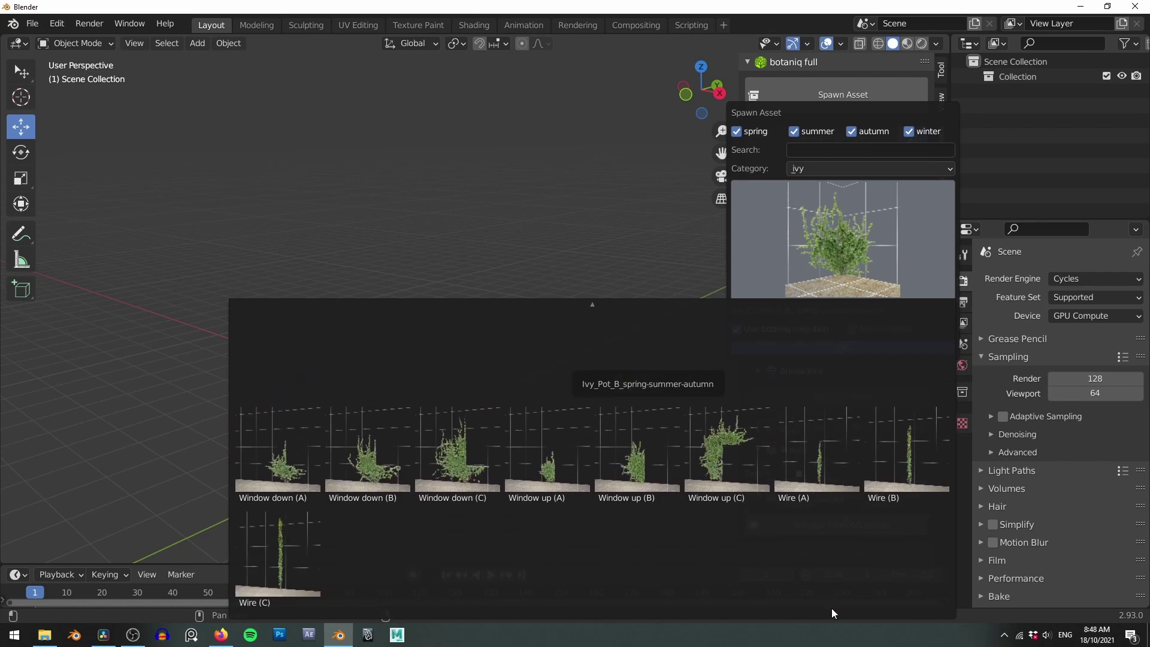
scroll(833, 467, up, 1)
click(855, 168)
click(845, 282)
click(854, 261)
scroll(596, 609, down, 2)
scroll(599, 611, down, 2)
Browse the plants, pots and rocks categories' thumbnails.
click(825, 169)
click(828, 295)
scroll(584, 610, down, 2)
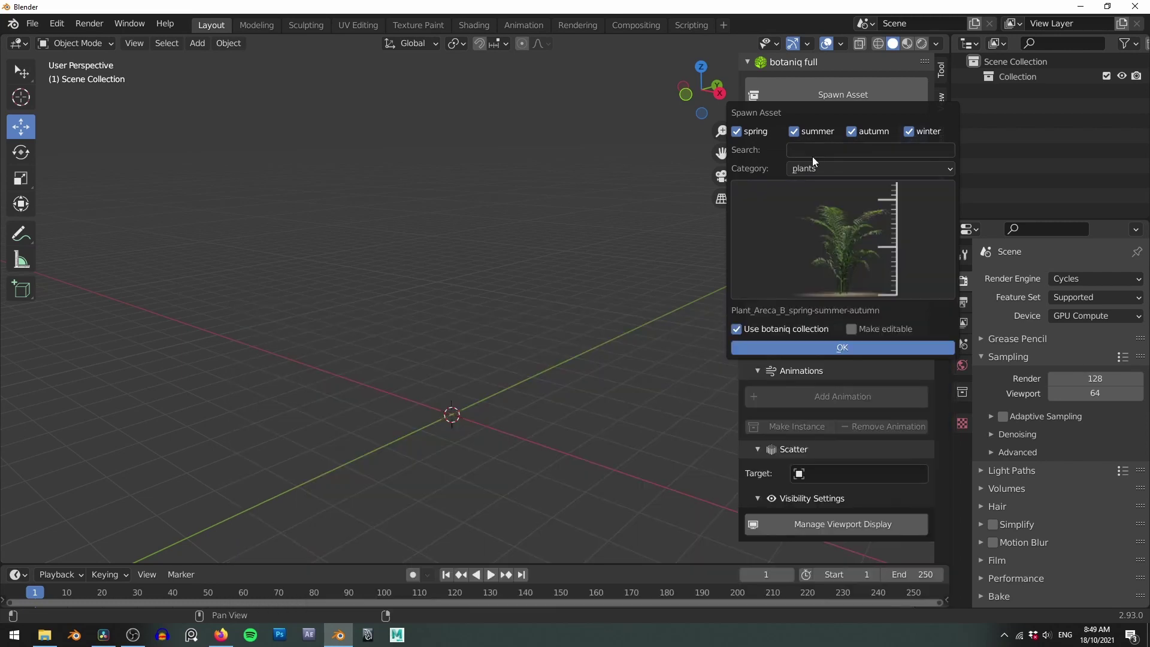
click(812, 168)
click(821, 315)
click(841, 261)
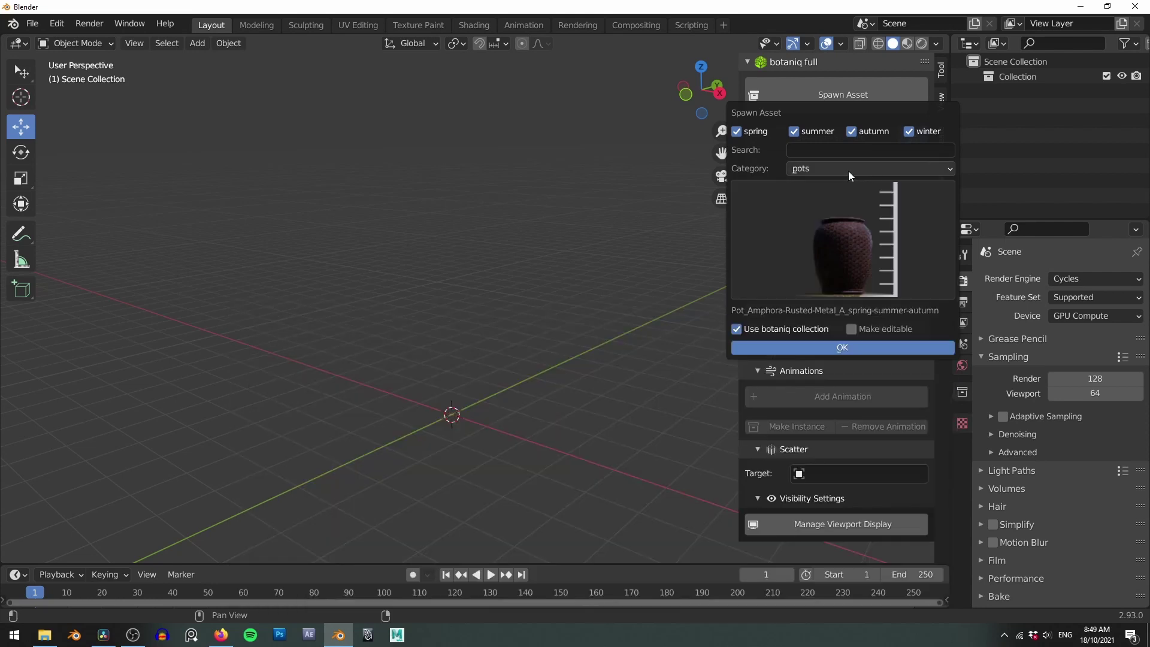
click(847, 169)
click(814, 330)
click(831, 282)
Browse the succulents, tropical, vine and weed categories, ending on the weed thumbnails.
mouse_move(593, 613)
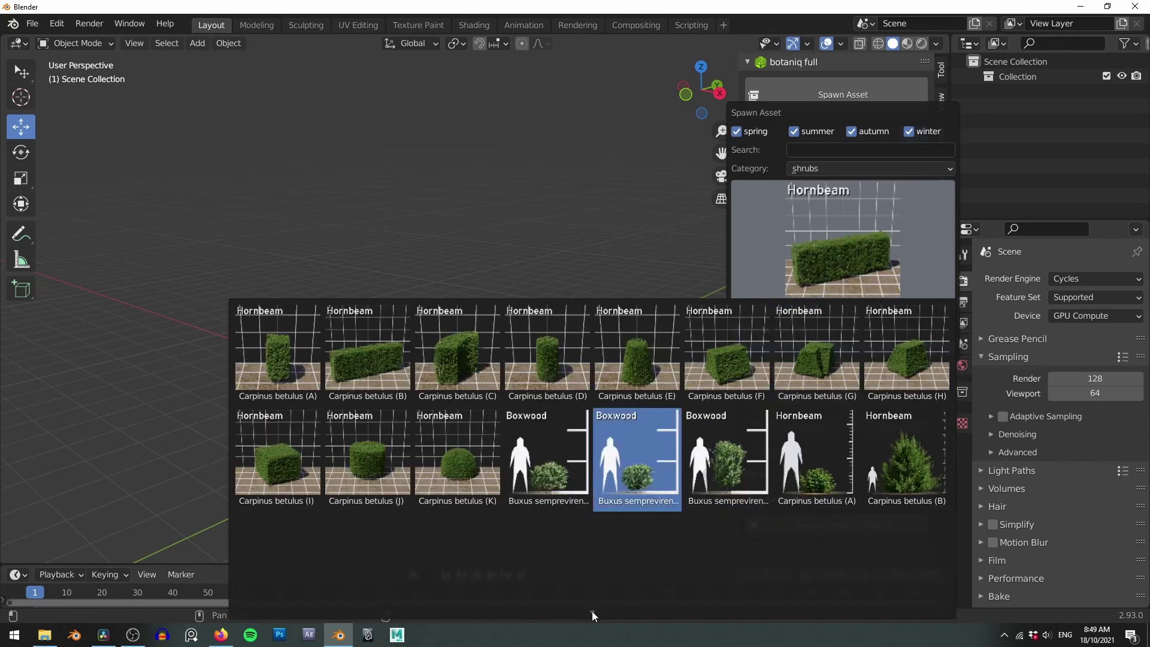
mouse_move(592, 612)
click(835, 168)
click(817, 374)
click(832, 245)
click(832, 168)
click(807, 396)
click(834, 252)
scroll(598, 611, down, 3)
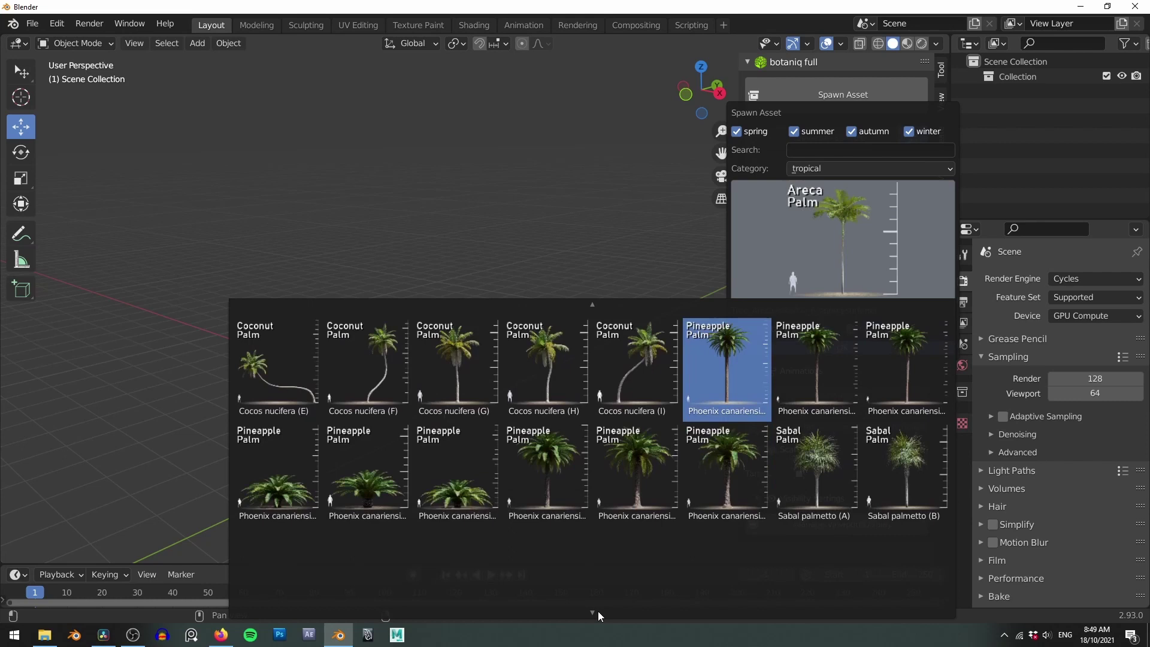
click(839, 242)
click(836, 168)
click(811, 427)
click(834, 228)
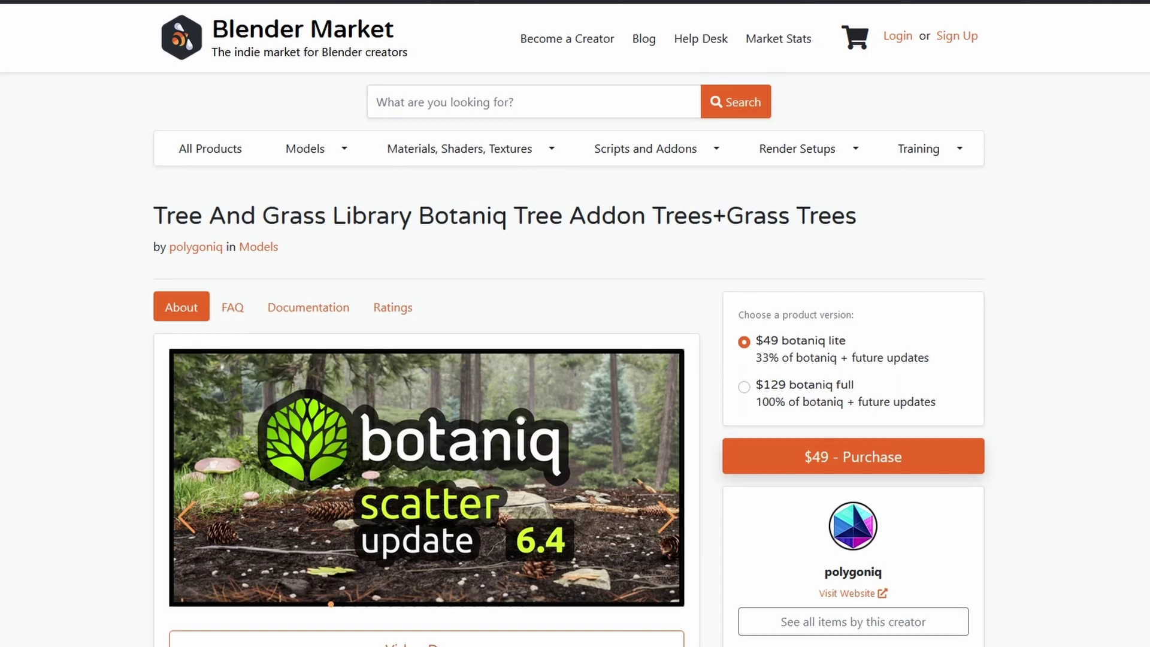
Scroll down the Botaniq product page and through the Tree 3D Models results.
scroll(575, 323, down, 4)
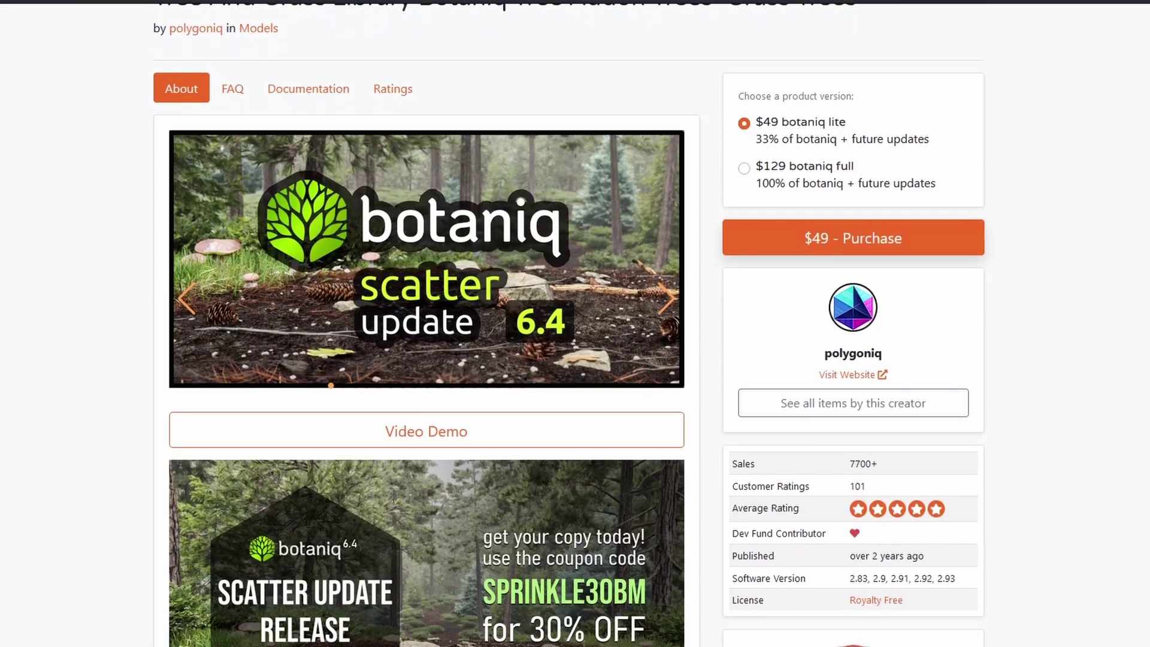
scroll(575, 324, down, 4)
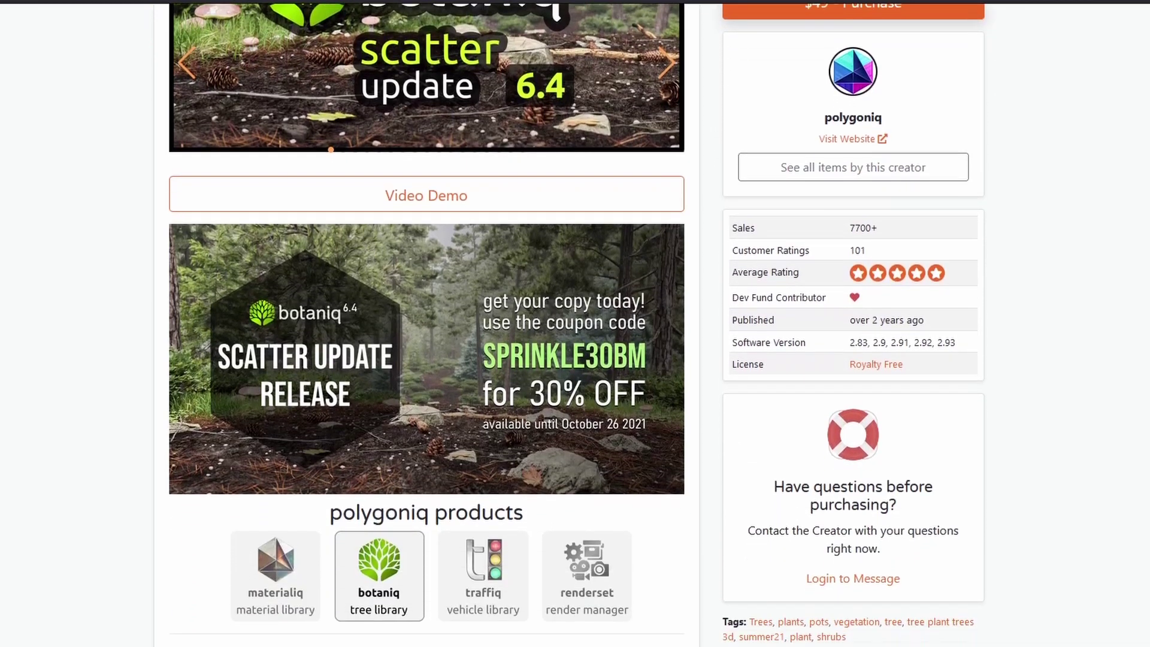
scroll(575, 323, down, 4)
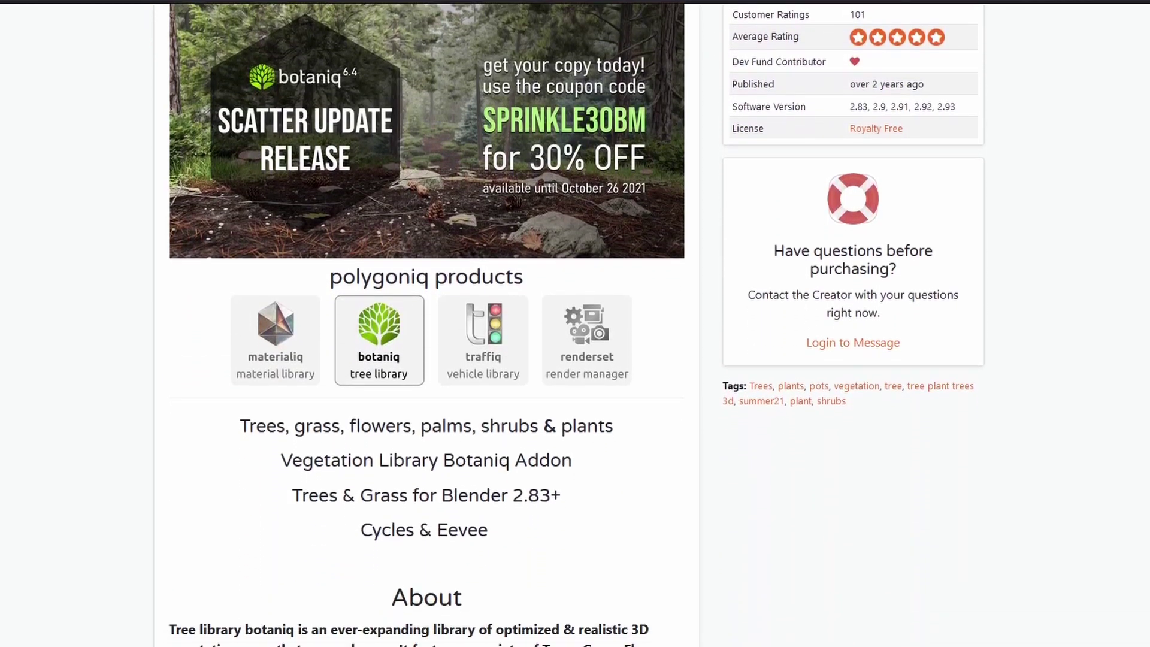
scroll(575, 323, down, 4)
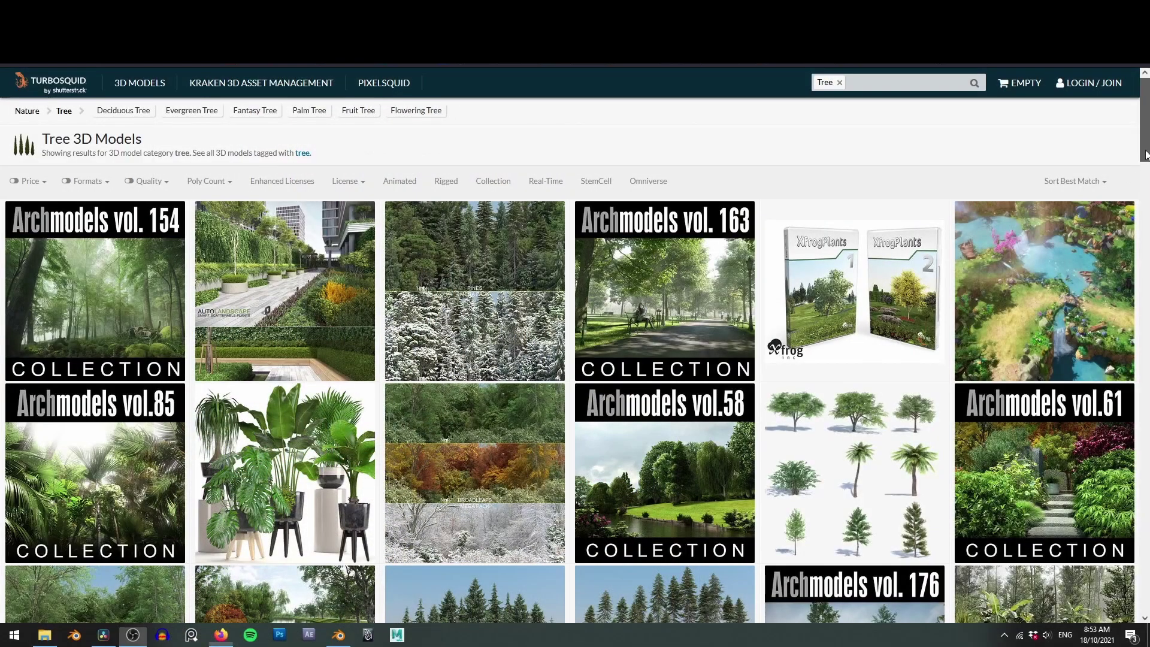
scroll(1145, 154, down, 13)
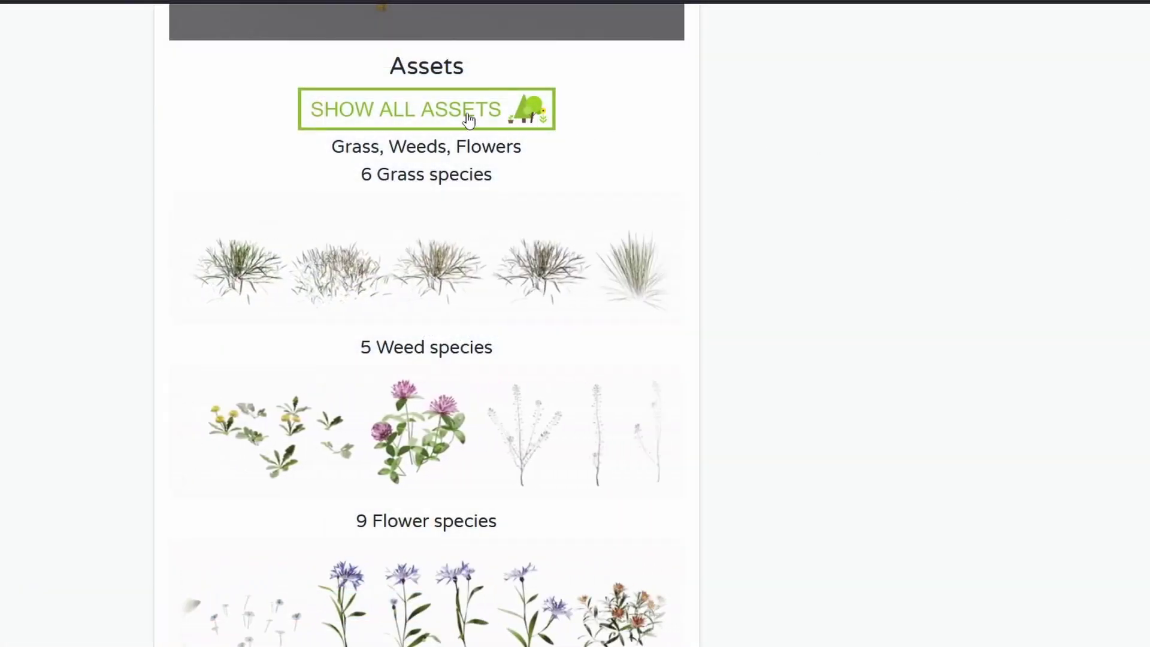
Open the Show All Assets overview image and zoom in on the birch tiles.
click(457, 113)
click(665, 125)
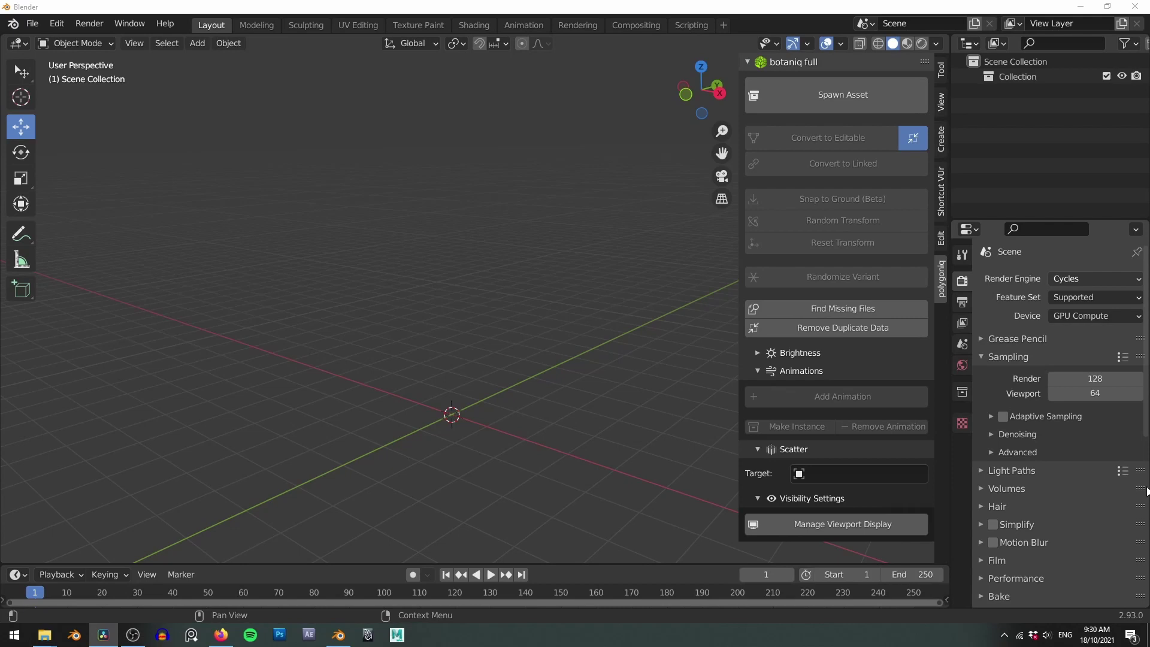
Spawn the fifth Maple variant, Tree_Acer-pseudoplatanus_B_summer, from the deciduous thumbnails.
click(838, 95)
click(786, 213)
click(814, 339)
click(864, 346)
alt+middle_click(520, 288)
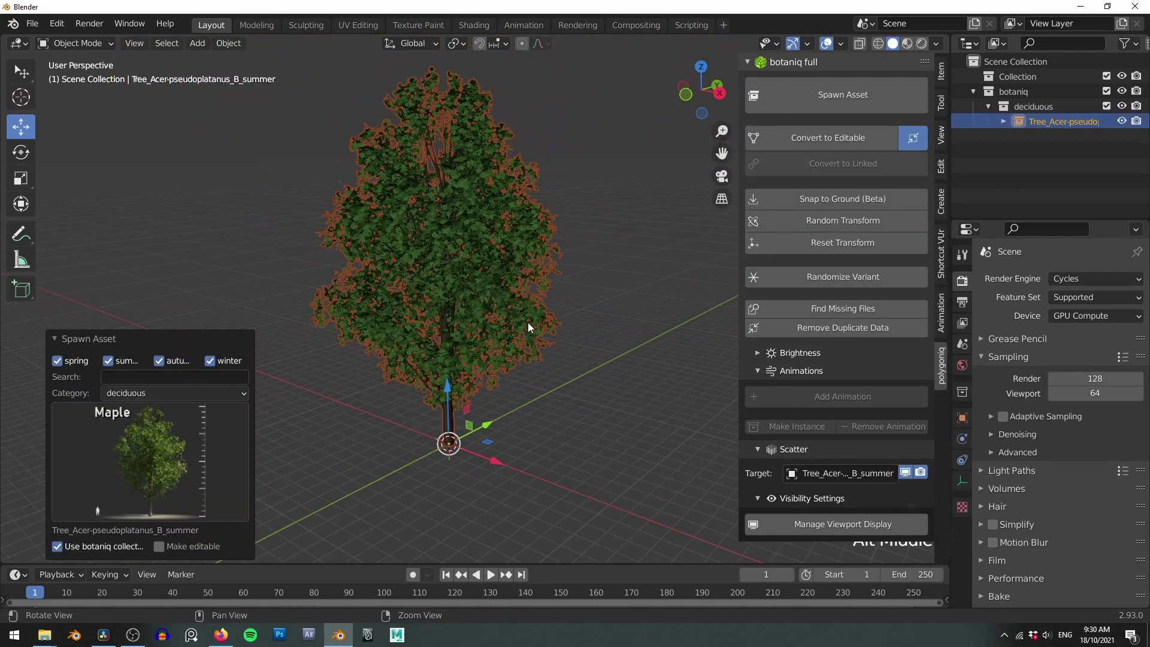
Inspect the new maple and its collection entry in the outliner.
middle_drag(527, 323, 564, 282)
click(118, 338)
click(1004, 122)
click(1000, 120)
alt+middle_click(564, 208)
alt+middle_click(566, 224)
Convert the maple to an editable object and check its modifier and material settings.
click(808, 137)
click(963, 438)
click(1020, 280)
key(Escape)
click(962, 544)
key(ctrl+z)
Raise the tree and add a scaled-up plane beneath it.
alt+middle_drag(580, 239, 606, 265)
drag(455, 416, 455, 303)
shift+middle_drag(479, 303, 479, 249)
alt+middle_drag(599, 243, 551, 252)
key(shift+a)
click(629, 252)
key(s)
click(675, 277)
Snap the tree's base onto the plane, then enlarge the plane further.
click(534, 172)
click(817, 203)
click(557, 419)
key(s)
click(619, 313)
Subdivide the plane in Edit Mode with extra cuts for a denser grid.
key(Tab)
right_click(539, 129)
click(527, 172)
click(54, 551)
click(189, 450)
click(189, 449)
click(188, 450)
Sculpt grooves and bumps into the plane for uneven ground.
key(Tab)
click(477, 429)
mouse_move(488, 411)
mouse_down()
mouse_move(527, 403)
mouse_move(481, 475)
mouse_up()
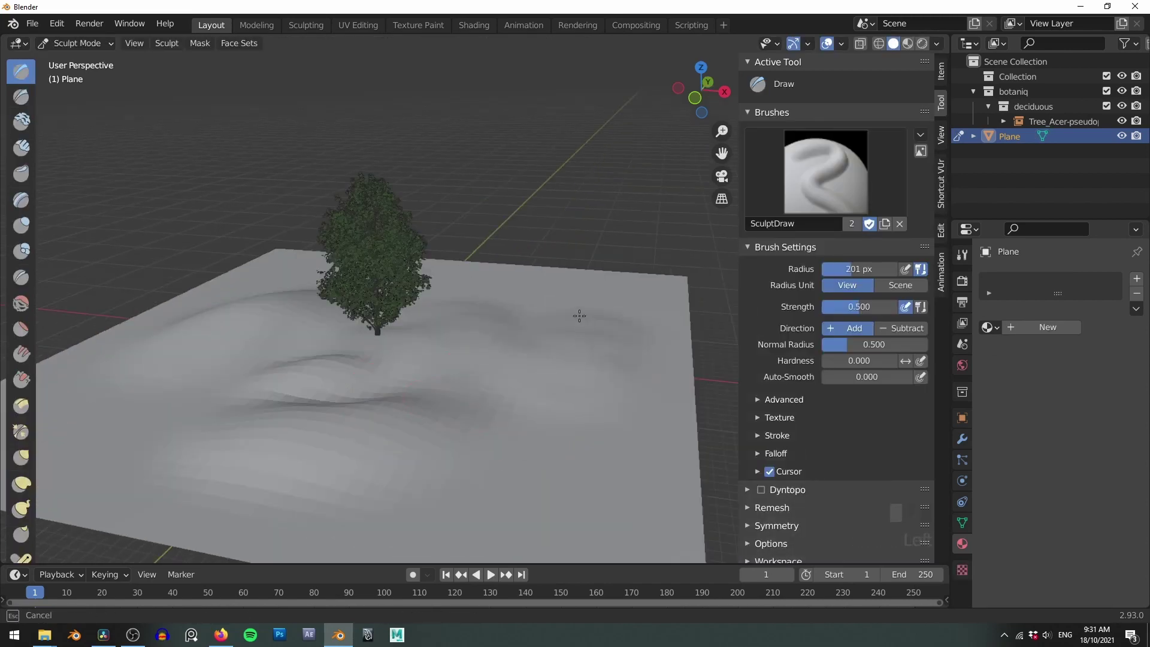
drag(581, 316, 479, 413)
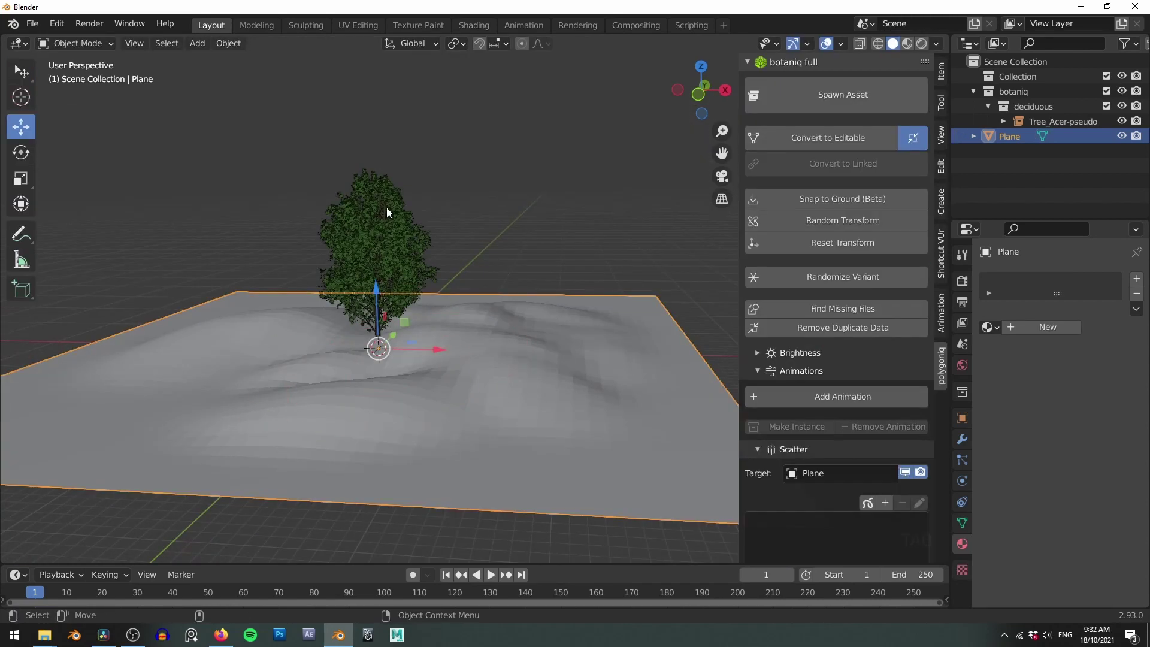
Reposition the tree on the terrain and inspect its trunk base.
key(g)
key(Return)
scroll(474, 263, up, 5)
shift+middle_drag(347, 317, 549, 275)
scroll(492, 368, up, 6)
alt+middle_drag(476, 367, 511, 363)
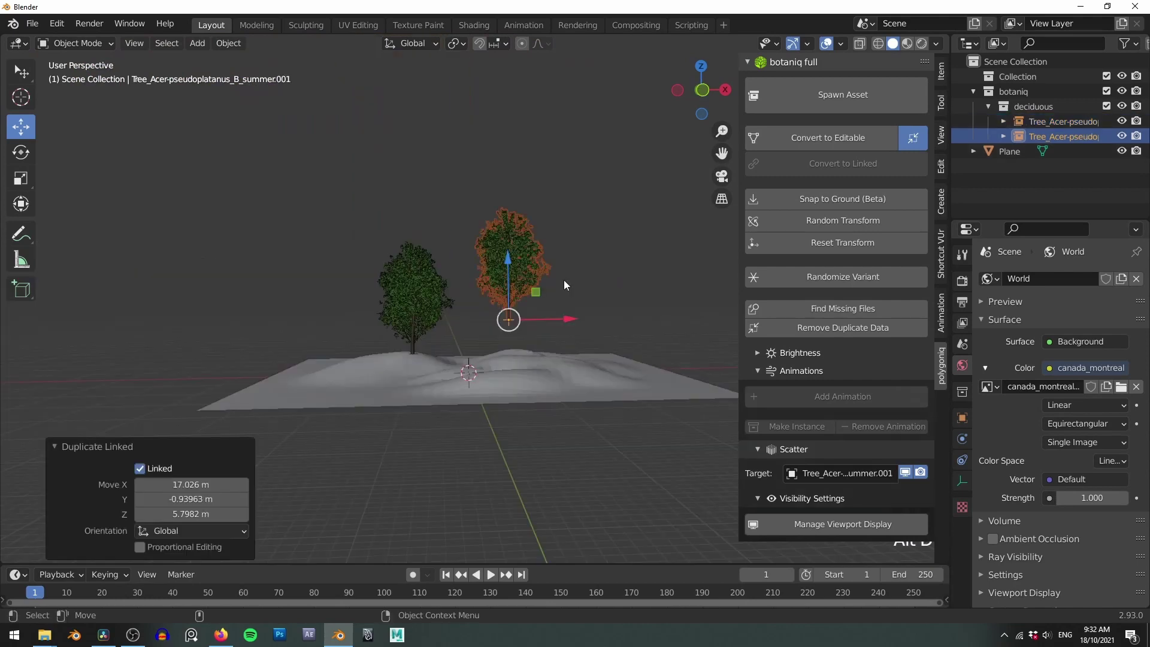
Make linked copies of the maple and snap all three trees onto the terrain.
key(alt+d)
click(655, 282)
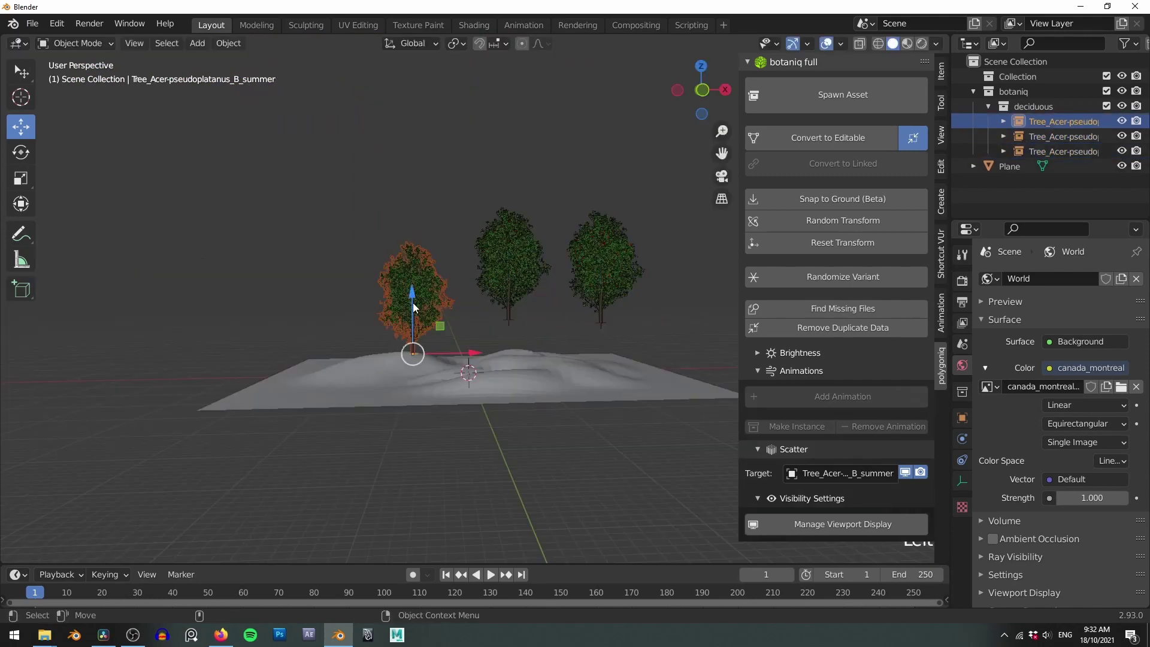
shift+click(505, 250)
shift+click(599, 240)
click(778, 199)
alt+drag(655, 224, 524, 215)
middle_click(599, 198)
Randomize the right maple's rotation and scale several times.
click(587, 239)
middle_drag(587, 239, 528, 170)
scroll(587, 180, up, 2)
click(827, 230)
click(827, 229)
click(827, 229)
click(827, 230)
click(827, 229)
click(826, 227)
click(825, 226)
click(826, 226)
click(825, 226)
click(825, 226)
Randomize rotation and scale of all three maples together a few more times.
key(a)
scroll(515, 163, down, 2)
click(848, 224)
click(848, 224)
click(848, 224)
click(848, 224)
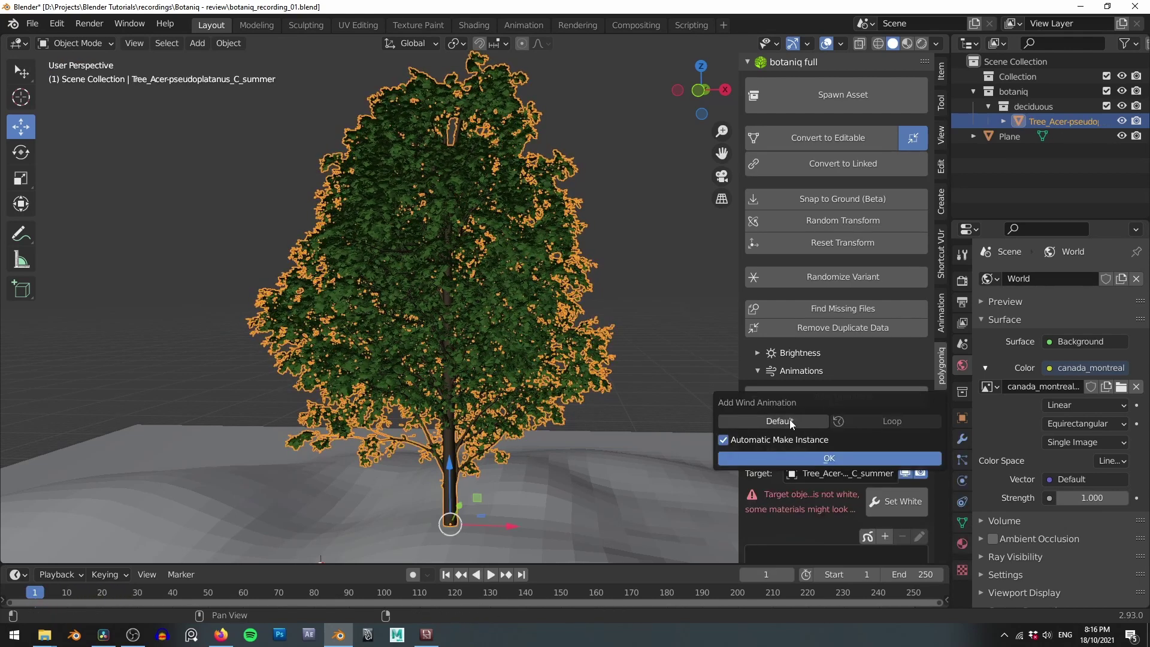
Add the default wind animation to the maple and preview it.
click(828, 464)
key(space)
key(Escape)
Apply the storm wind preset at strength 1.00 and play the animation.
click(860, 461)
click(828, 506)
drag(833, 477, 875, 477)
click(906, 461)
key(space)
Set bend_global amplitude to 2, then 100, preview the bending, then delete the maple.
key(space)
scroll(800, 313, down, 8)
scroll(801, 314, down, 3)
text(2)
key(Return)
key(space)
middle_drag(572, 278, 531, 277)
key(Return)
click(445, 574)
key(space)
middle_drag(567, 340, 530, 307)
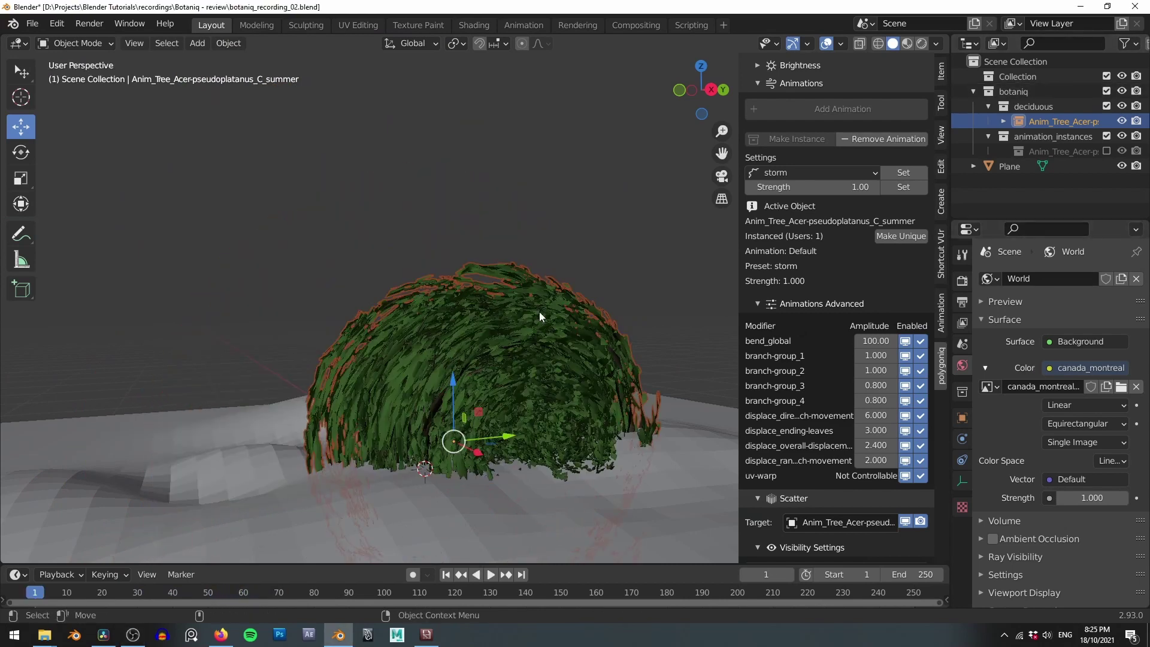
key(Delete)
middle_drag(502, 265, 539, 276)
Scatter the Dry with leaves (A) grass asset across the ground plane.
click(793, 371)
click(480, 376)
scroll(902, 419, down, 1)
click(889, 410)
click(871, 389)
click(874, 409)
click(945, 450)
click(880, 388)
click(877, 421)
click(911, 431)
click(792, 235)
click(879, 605)
Raise the Basic dry (D) count to 3 and Dead leaf (A) to 2.
middle_drag(567, 260, 510, 254)
scroll(547, 355, up, 3)
key(alt+a)
scroll(895, 449, down, 10)
scroll(894, 449, down, 5)
click(920, 412)
click(921, 413)
click(920, 427)
Raise the Leaf fagus (A) count in the grass scatter to 4.
click(920, 441)
click(919, 441)
click(920, 441)
middle_drag(426, 218, 768, 289)
scroll(818, 296, up, 10)
scroll(817, 296, up, 5)
scroll(816, 299, down, 5)
Create a new Default Name scatter and append a Betula pendula birch to it.
click(884, 323)
click(967, 334)
click(880, 393)
scroll(845, 406, down, 15)
click(892, 457)
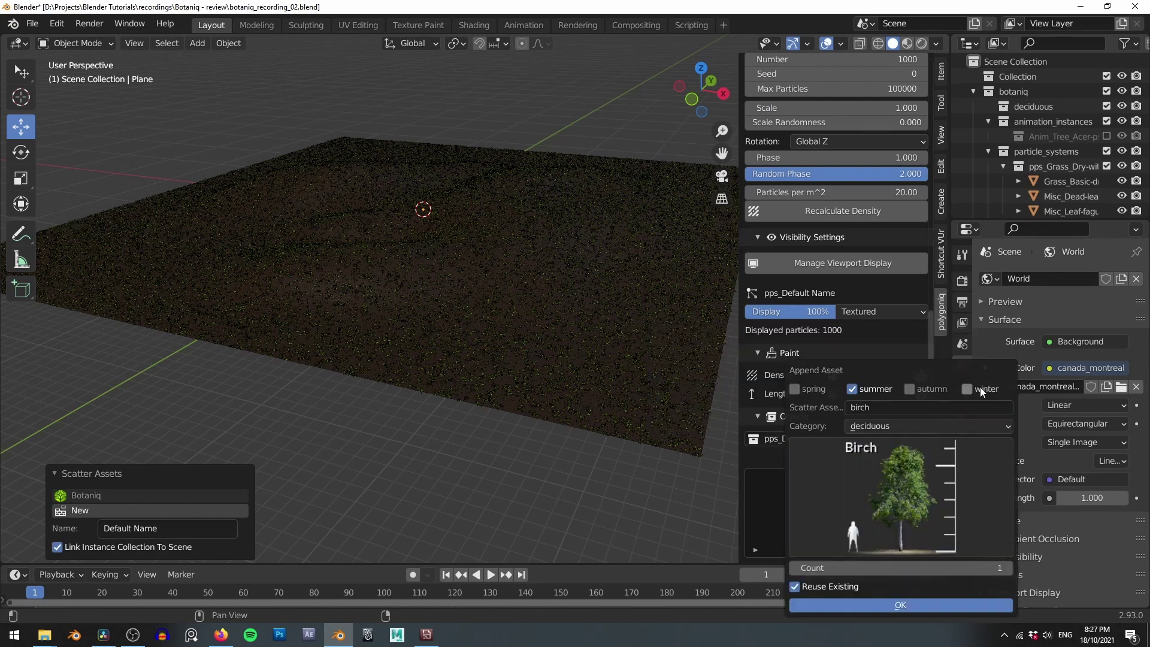
click(872, 604)
Append a second Betula pendula birch variant to the scatter.
click(891, 457)
click(862, 605)
middle_drag(644, 293, 593, 302)
scroll(861, 305, up, 8)
click(794, 252)
Set the birch scatter's particle number to 100.
text(100)
key(Return)
middle_drag(720, 232, 534, 210)
middle_drag(411, 178, 225, 273)
Paint a density gradient across the ground plane so the trees thin out.
click(201, 269)
scroll(777, 272, down, 7)
click(920, 399)
click(21, 174)
middle_drag(359, 288, 243, 237)
drag(243, 237, 570, 317)
middle_drag(592, 328, 729, 190)
click(836, 158)
Paint a length gradient across the plane so tree sizes vary.
scroll(872, 357, down, 10)
scroll(869, 367, down, 5)
click(921, 436)
scroll(425, 337, up, 5)
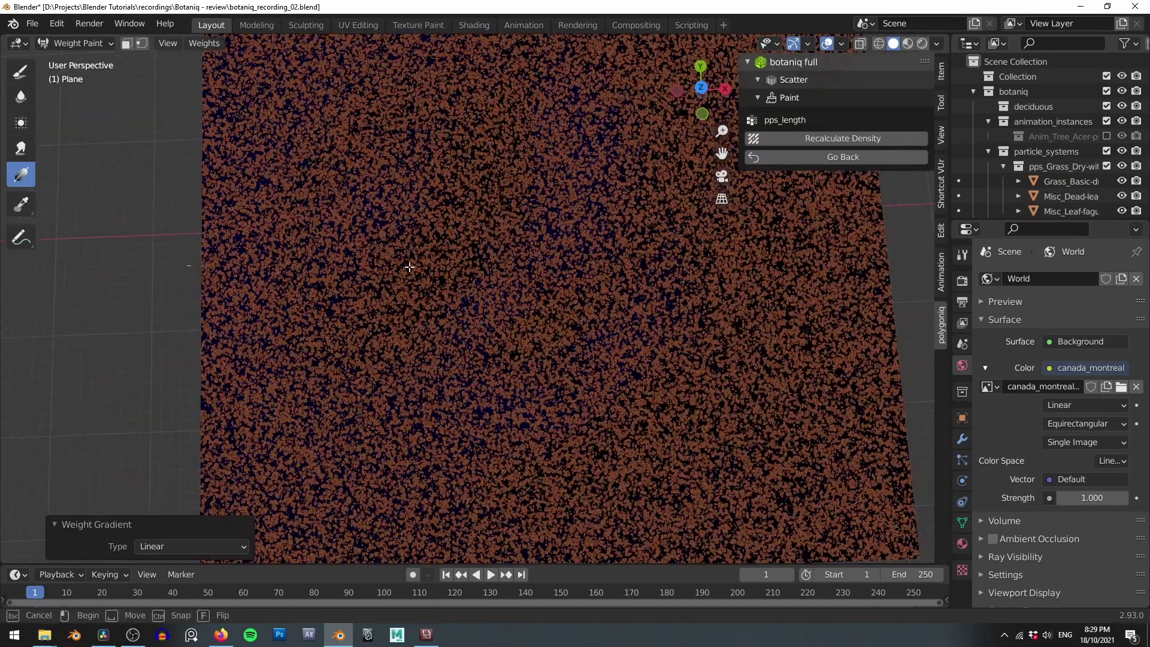
drag(409, 267, 573, 259)
mouse_move(527, 326)
middle_down()
mouse_move(478, 247)
mouse_move(494, 211)
middle_up()
click(810, 161)
mouse_move(527, 300)
middle_down()
mouse_move(491, 318)
mouse_move(498, 277)
mouse_move(448, 231)
mouse_move(433, 237)
middle_up()
scroll(435, 322, up, 5)
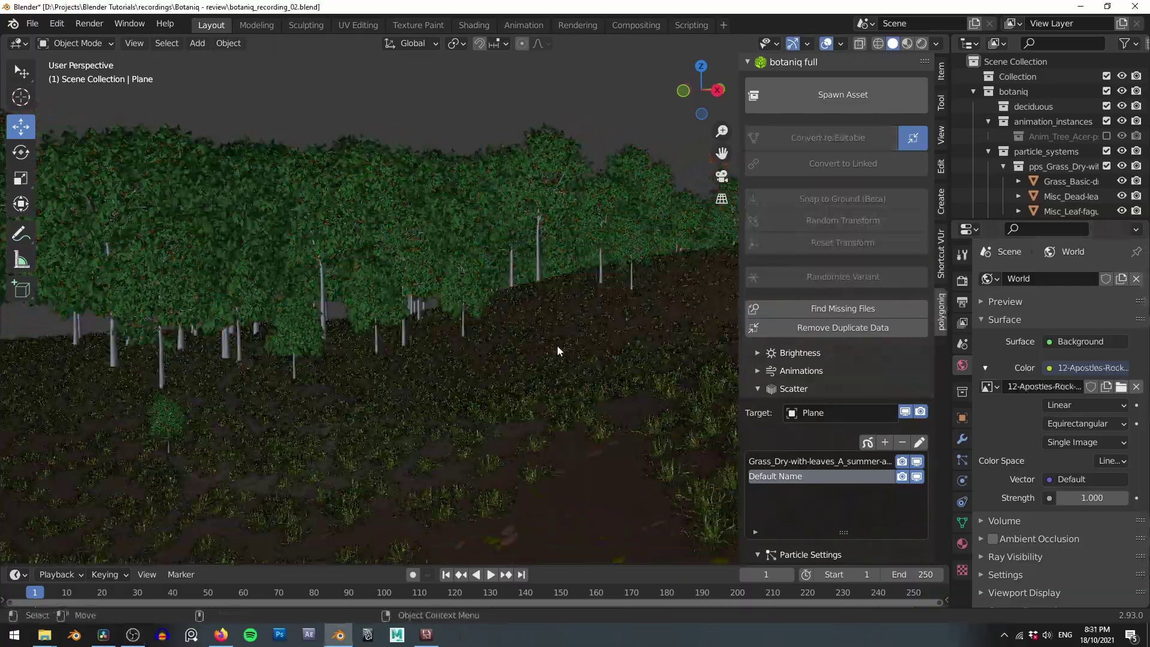
Hide the tool shelf and side panel and switch to Rendered shading.
key(t)
key(n)
key(z)
click(638, 298)
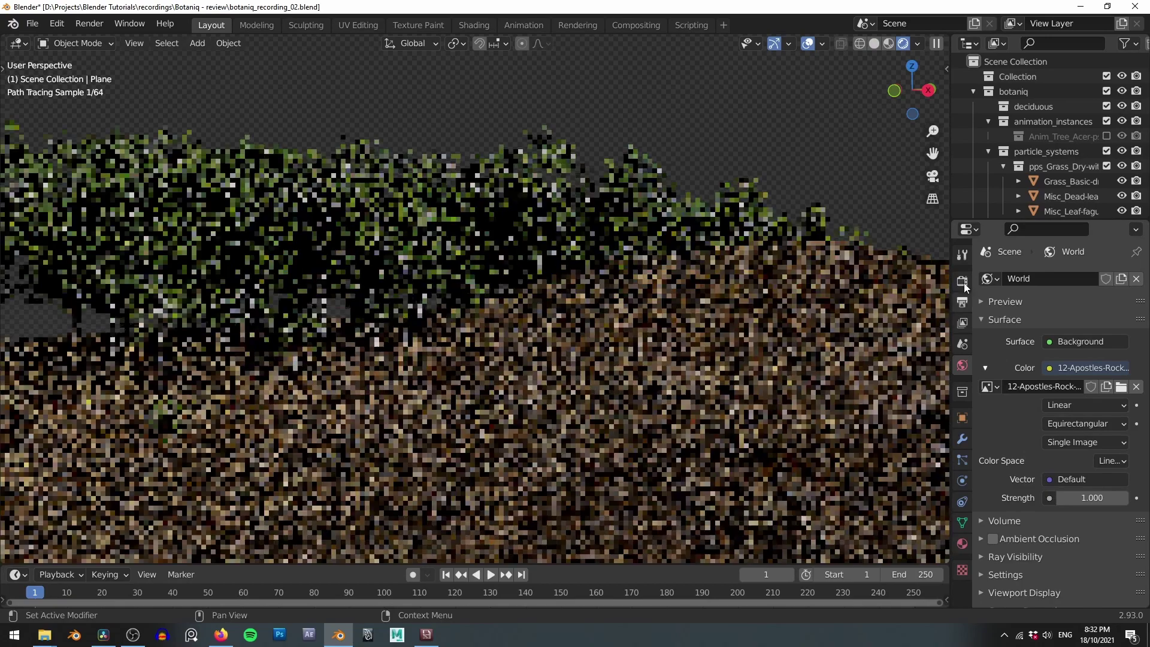
Turn off Film Transparent in Render Properties so the HDRI sky shows.
click(961, 280)
scroll(1031, 427, down, 5)
click(1006, 393)
click(1002, 505)
click(1003, 394)
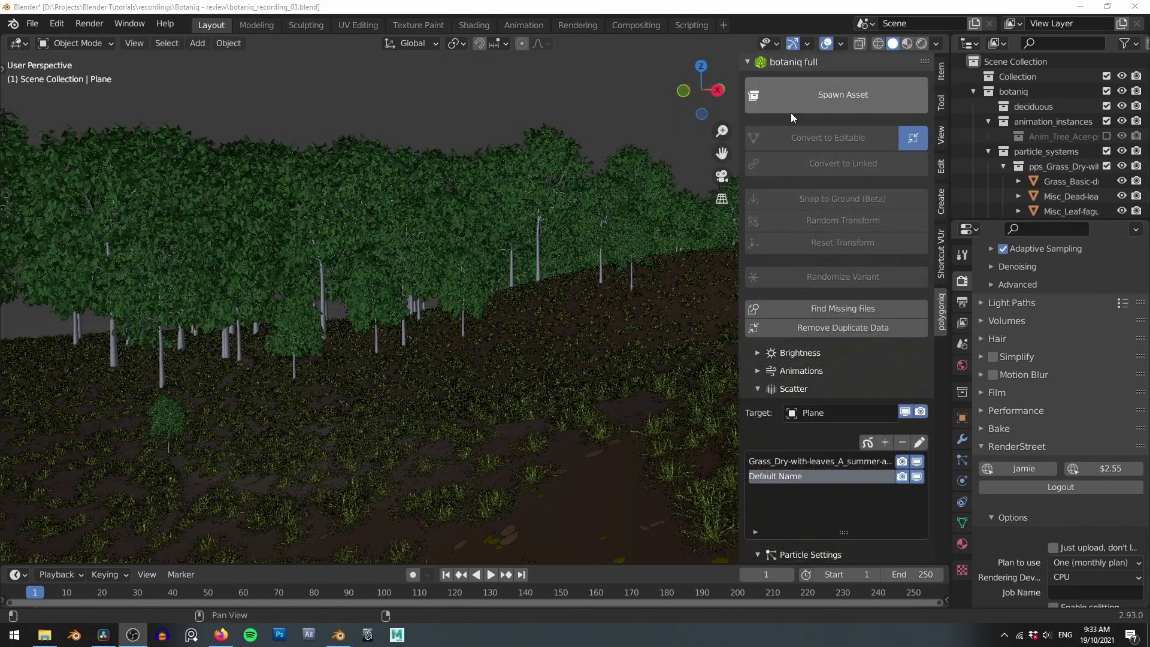
click(792, 99)
Pick the Prunus cerasifera (A) cherry from the tree thumbnails and spawn it.
click(758, 216)
mouse_move(781, 616)
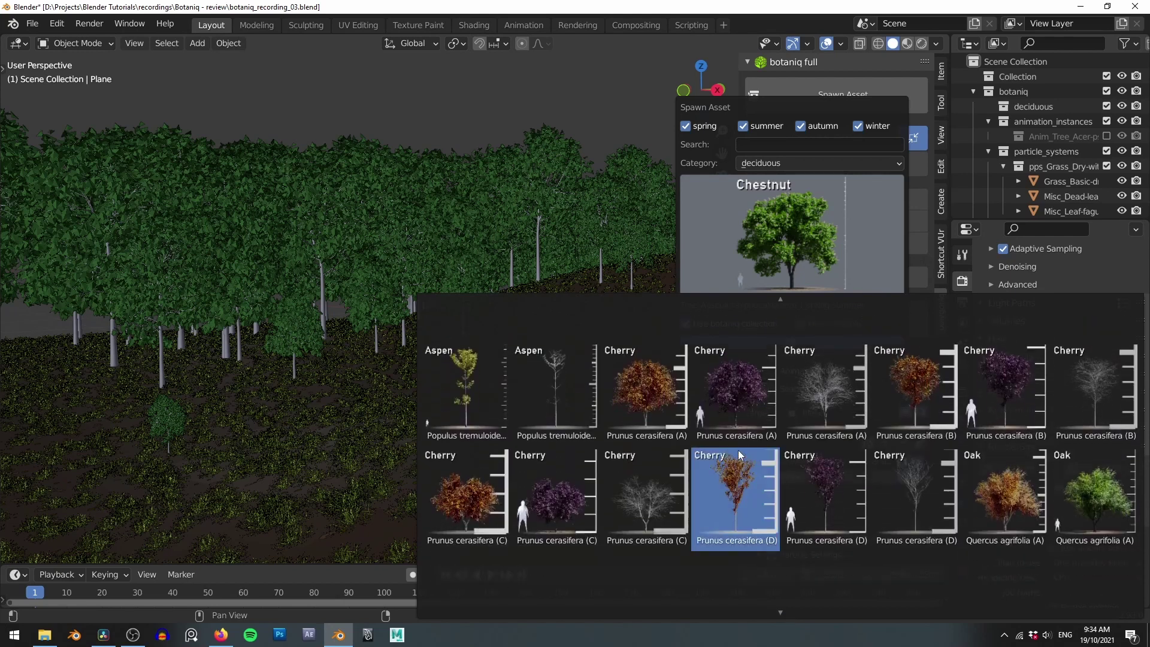
click(717, 387)
click(725, 340)
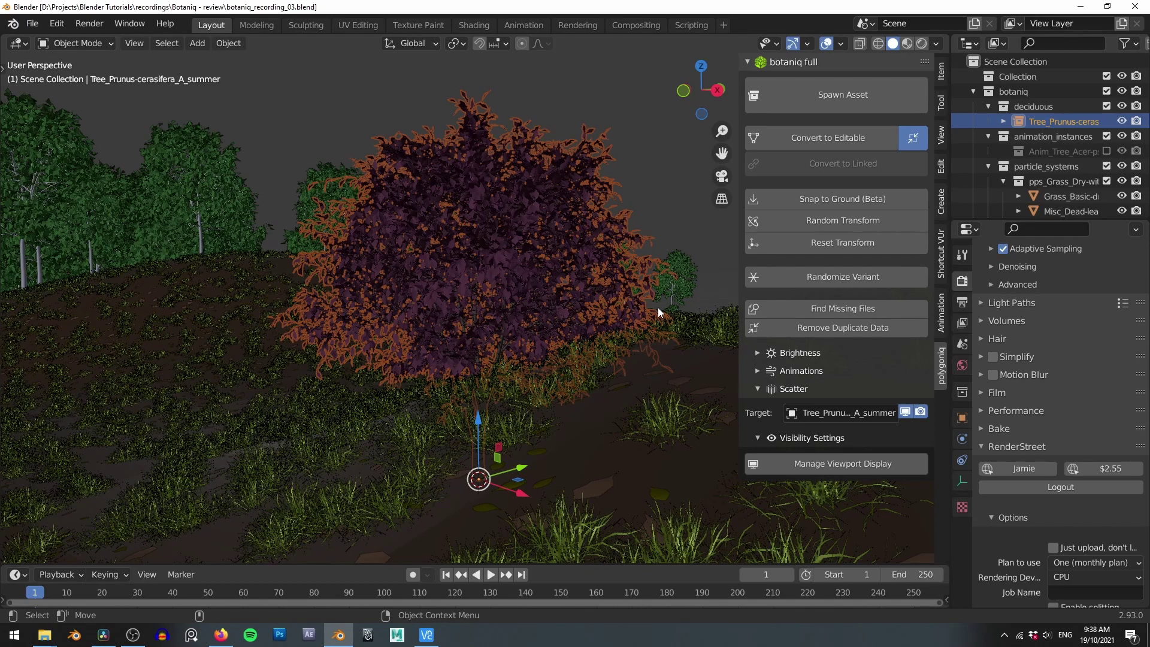
Isolate the cherry tree in local view, convert it to editable, and enter Edit Mode.
key(KP_Divide)
middle_drag(587, 127, 569, 200)
click(825, 137)
middle_drag(660, 207, 461, 270)
key(ctrl+Tab)
click(597, 254)
Separate the trunk's linked geometry into its own object and return to Object Mode.
scroll(592, 254, up, 5)
middle_drag(466, 266, 599, 312)
key(l)
key(l)
key(l)
key(l)
key(p)
click(548, 286)
key(ctrl+Tab)
click(492, 266)
Give the trunk object level-1 subdivision and view it in Material Preview.
click(482, 243)
scroll(499, 247, down, 2)
click(962, 439)
key(ctrl+1)
scroll(610, 311, up, 5)
middle_drag(498, 246, 414, 279)
key(z)
click(460, 225)
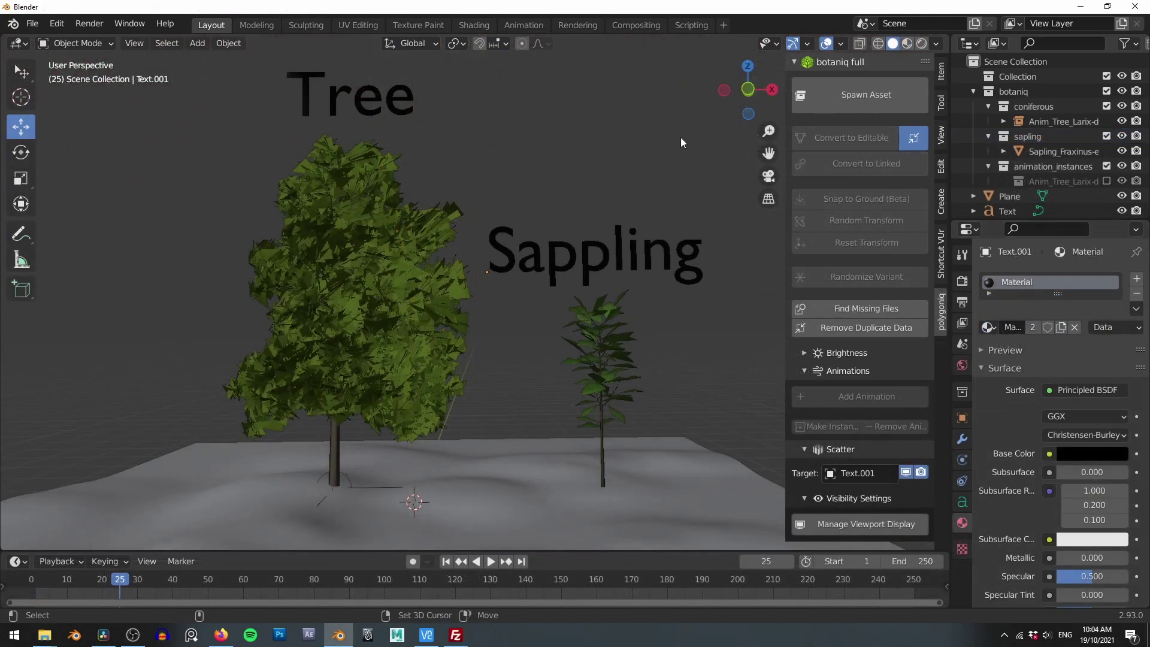
Play the animation, then spawn the Rock Basalt (C) asset from the botaniq rocks.
key(space)
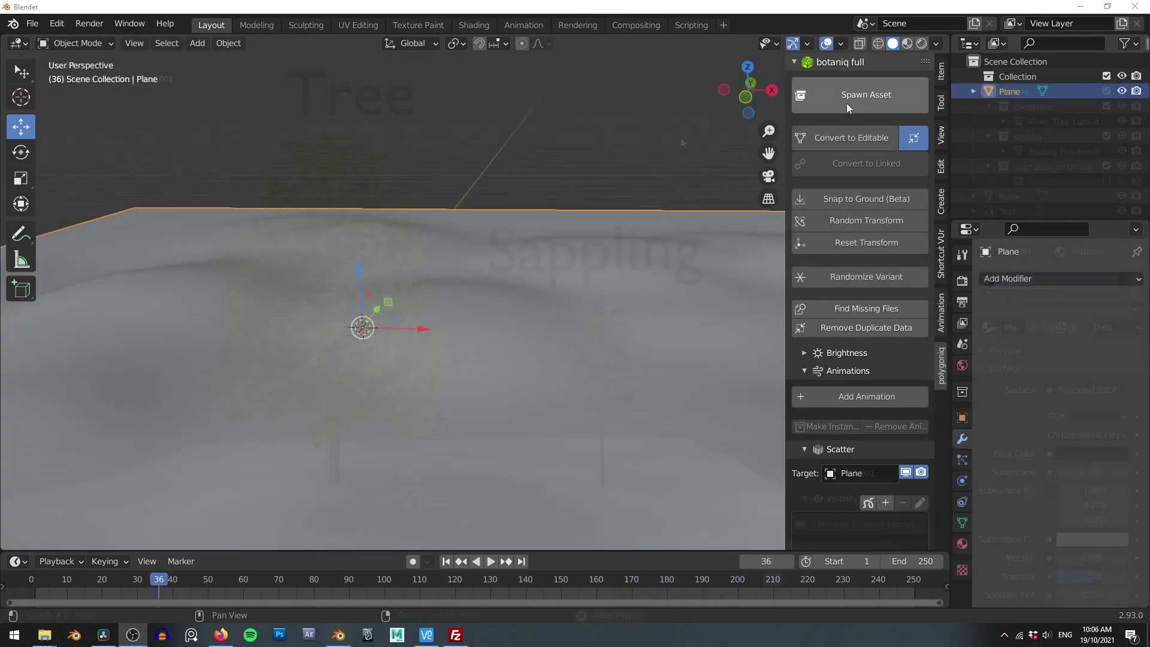
click(847, 103)
click(817, 235)
click(847, 345)
click(811, 351)
Scale the Basalt rock up and move it to a new spot beside the plane.
key(s)
click(665, 266)
key(g)
click(721, 191)
Make the rock asset editable and convert it to a plain mesh.
click(877, 133)
scroll(1057, 321, down, 2)
scroll(1057, 321, up, 2)
scroll(545, 221, up, 4)
right_click(492, 193)
mouse_move(489, 230)
click(576, 248)
scroll(513, 219, up, 6)
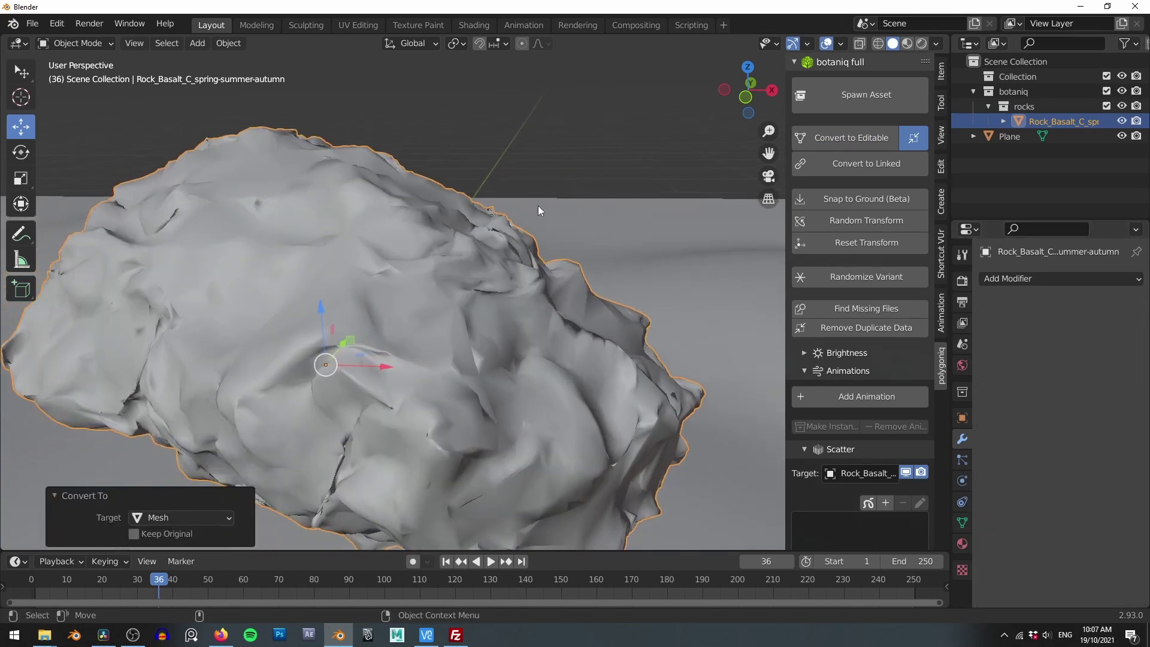
Switch the viewport to Material Preview shading and orbit around the rock and plane.
key(z)
click(494, 179)
middle_drag(500, 186, 497, 156)
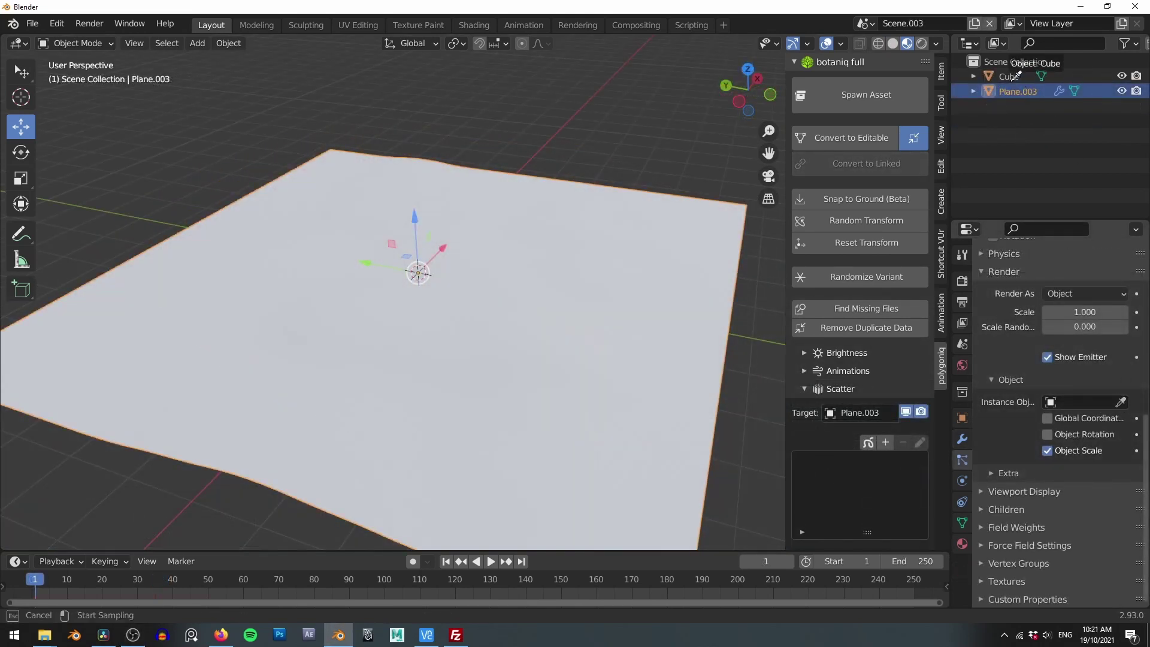
Set the Cube as the particle instance object and raise the emission number to 47.
click(1016, 76)
scroll(1022, 333, up, 8)
scroll(1054, 335, up, 3)
mouse_move(1072, 340)
mouse_down()
mouse_move(1129, 339)
mouse_move(1087, 356)
mouse_move(1103, 356)
mouse_move(1066, 339)
mouse_up()
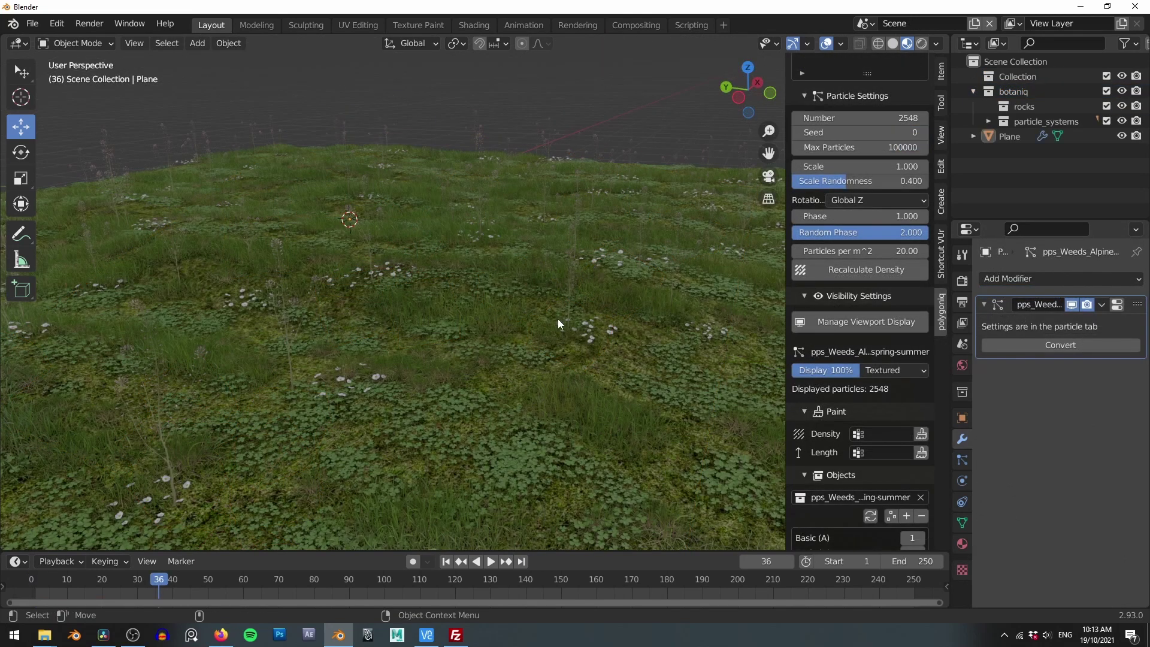
scroll(558, 323, up, 4)
scroll(558, 324, down, 4)
middle_drag(537, 313, 483, 296)
Switch to Scene.001 to view the sandstone rocks scattered over the grass.
click(860, 28)
click(864, 63)
scroll(509, 344, up, 6)
scroll(451, 344, down, 8)
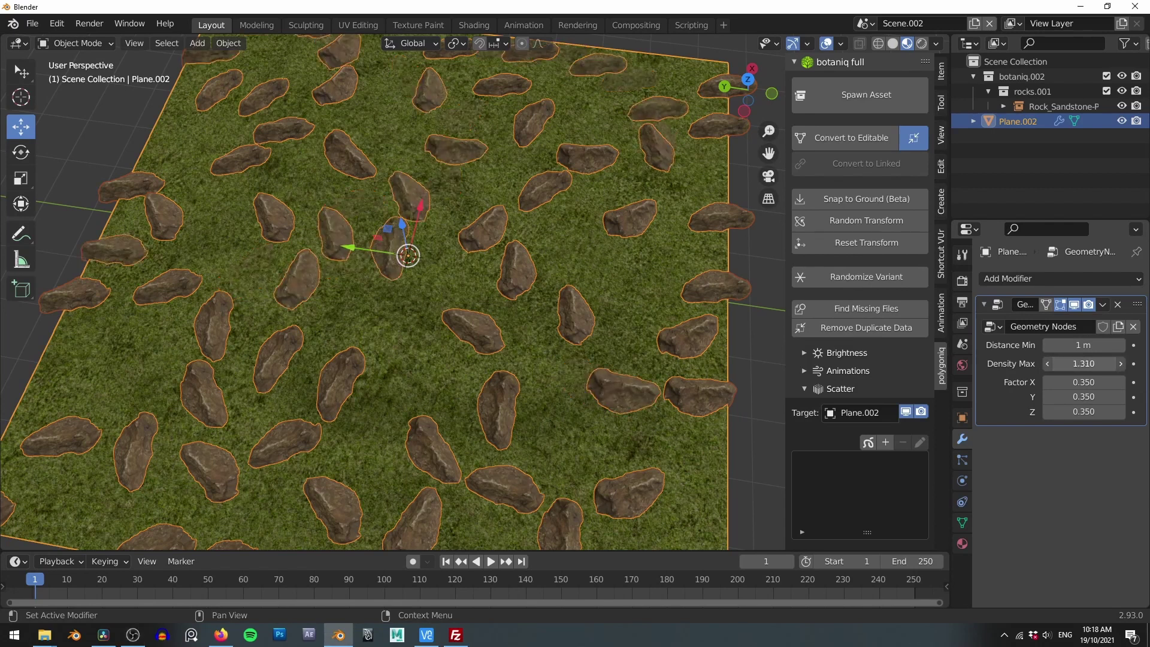